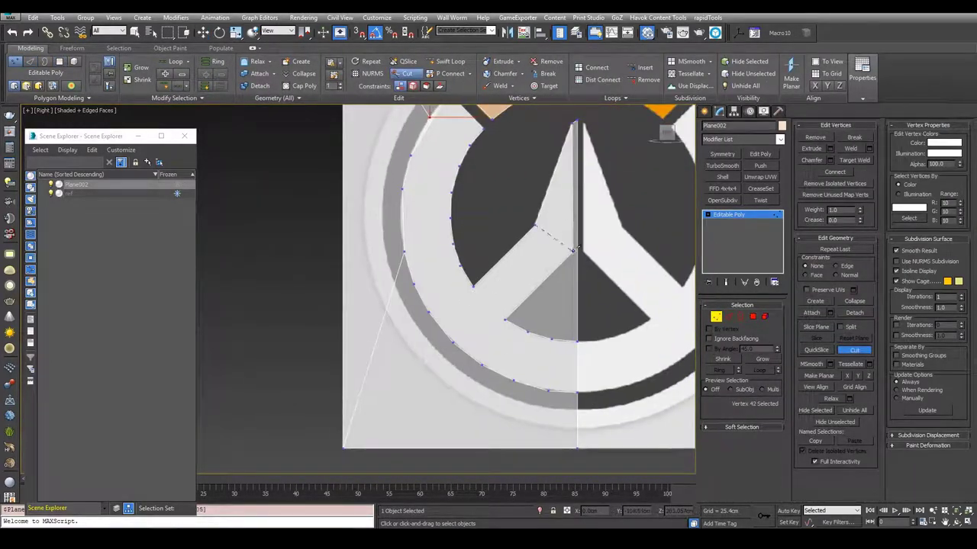
Cut an edge from the emblem spoke's outer corner to its centre junction on the reference plane
scroll(473, 285, "up", 3)
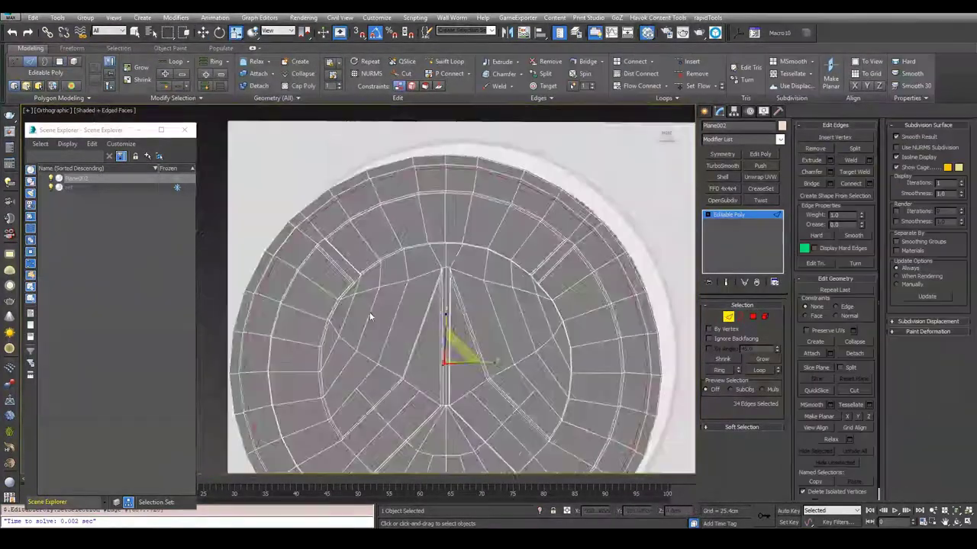
Select the medal mesh's outer border, inspect it at an angle with Move active, and return to edge selection
key("x")
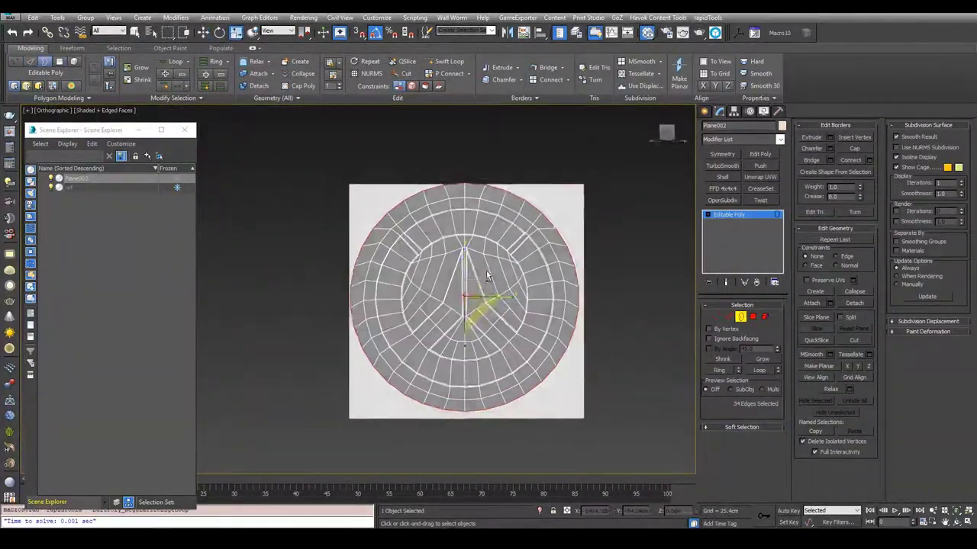
key("w")
middle_click_drag(486, 270, 409, 327, "alt")
middle_click_drag(473, 277, 428, 305, "alt")
scroll(427, 305, "up", 5)
key("2")
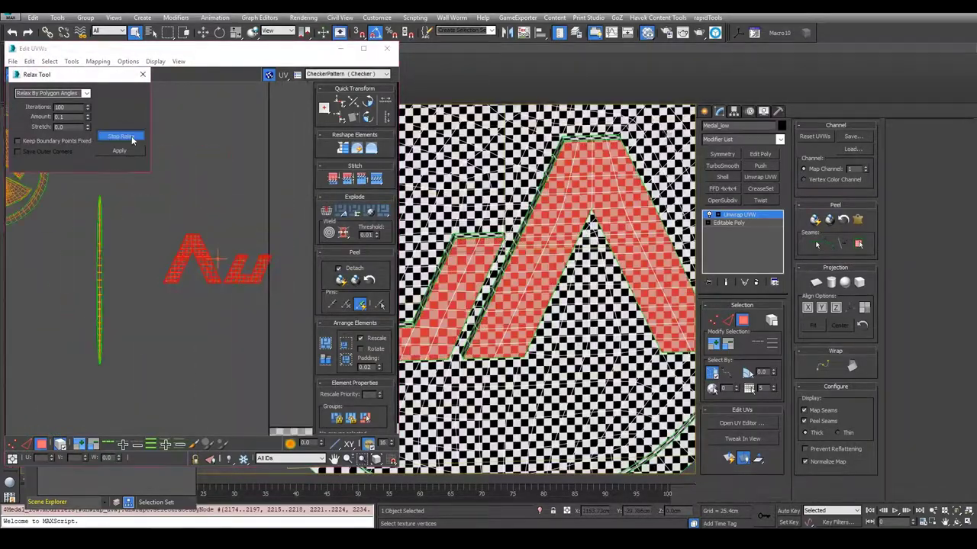
Finish relaxing the raised letters' UV islands by polygon angles
left_click(165, 246)
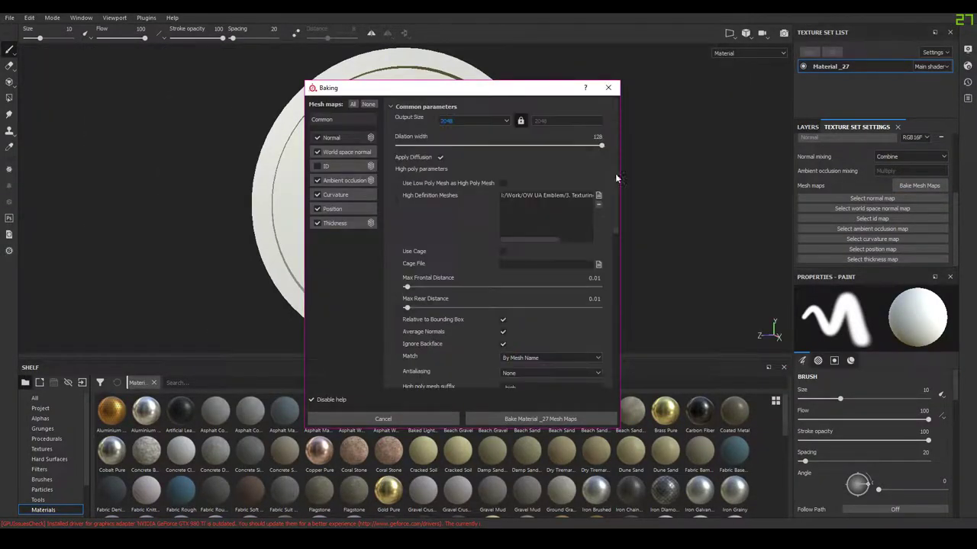
Switch to Substance Painter and bake all Material_27 mesh maps except ID at 2048, then rebake them with the output size reselected
left_click(540, 419)
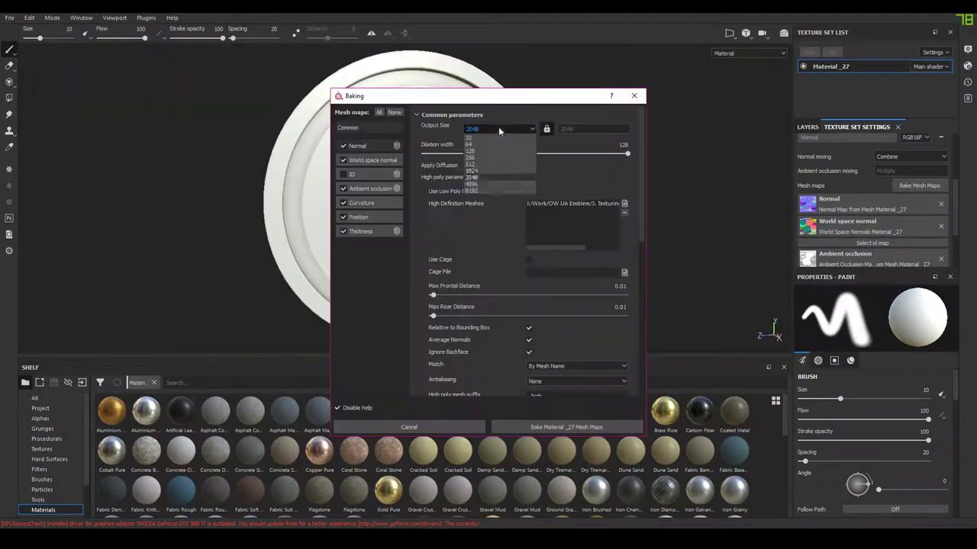
left_click(543, 429)
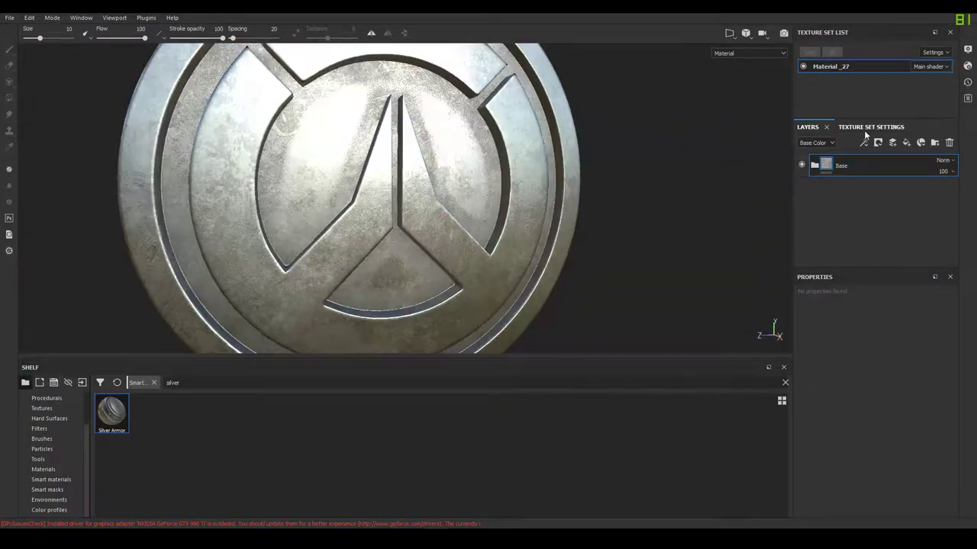
Duplicate the Base folder and name the copy Base Emissive
right_click(847, 168)
left_click(885, 359)
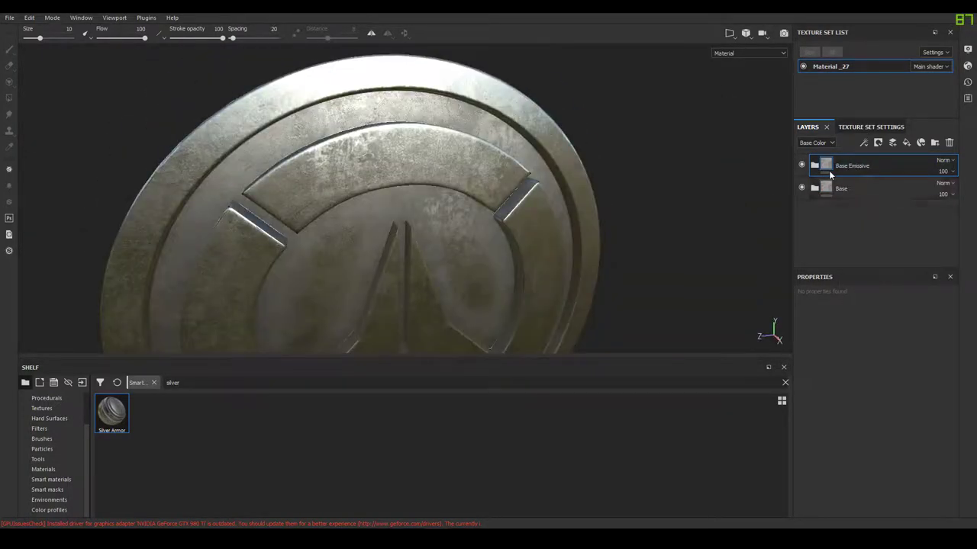
Add a black-masked fill layer above Base and limit its material to a white emissive channel
left_click(892, 143)
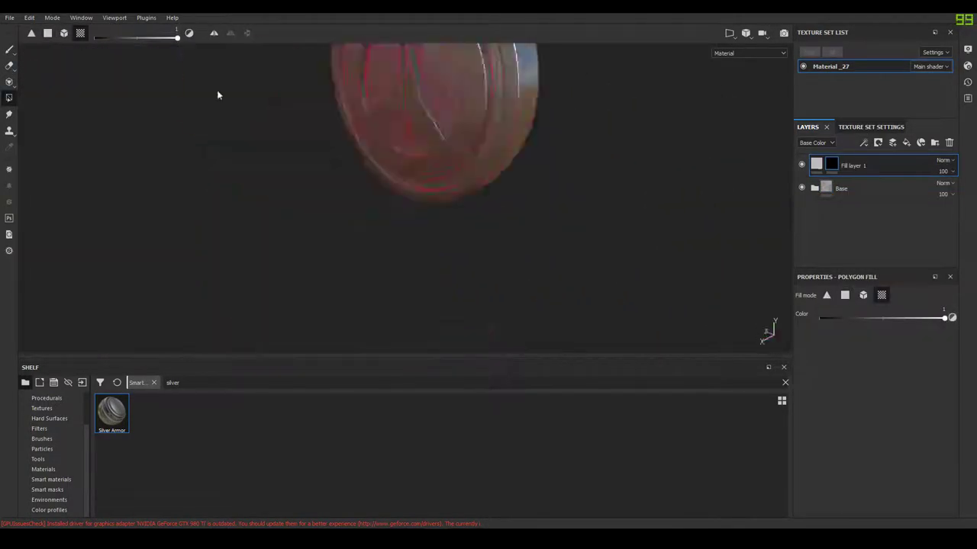
left_click_drag(963, 504, 963, 424)
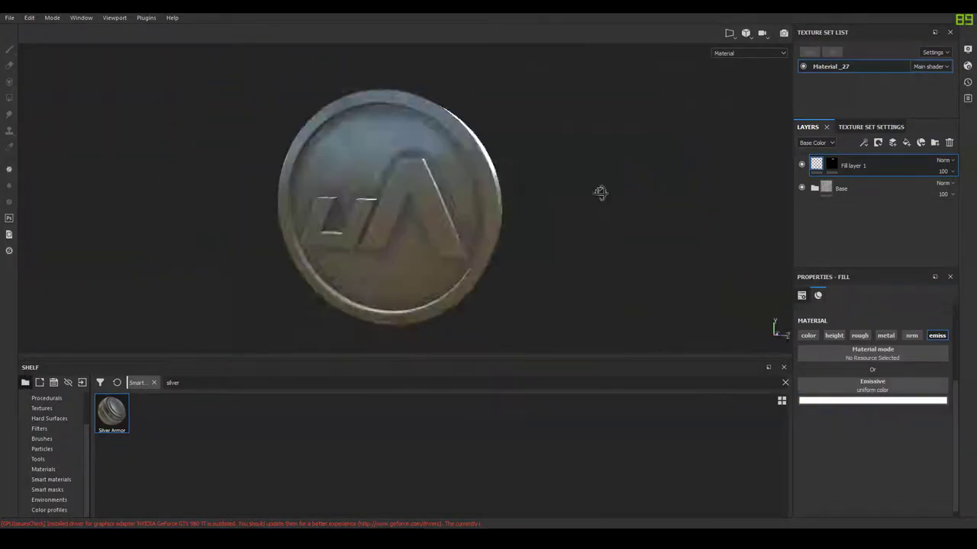
Duplicate the Base folder as Darker and mask it to chosen medal parts with Polygon Fill
left_click(858, 192)
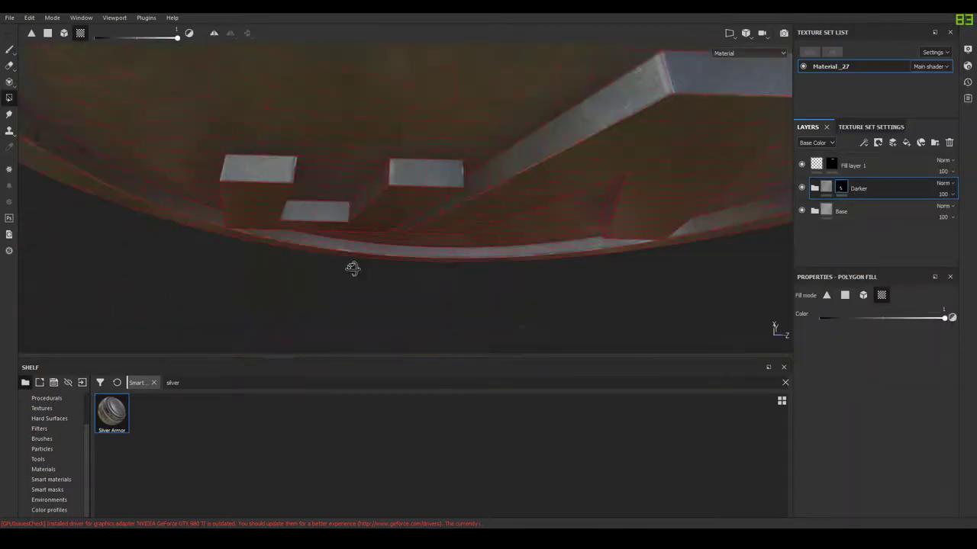
left_click_drag(353, 270, 389, 250, "alt")
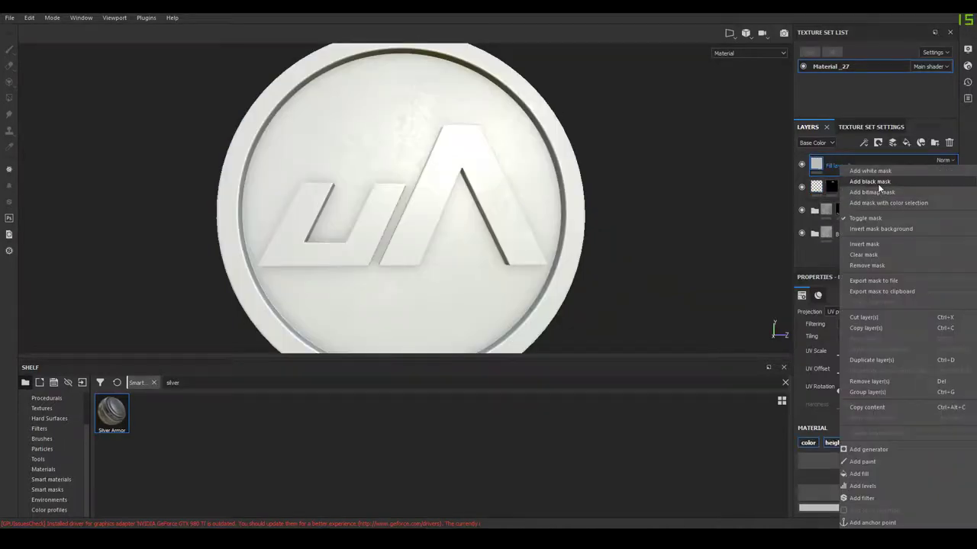
Add a color-only fill layer with a black mask and a mask effect over the other layers to weather the medal
left_click_drag(910, 374, 822, 374)
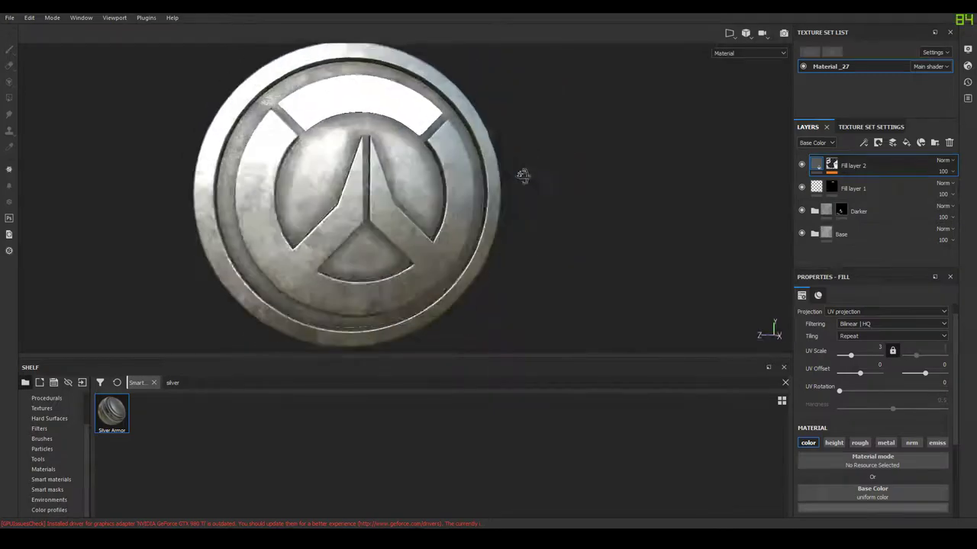
left_click_drag(522, 175, 566, 213, "alt")
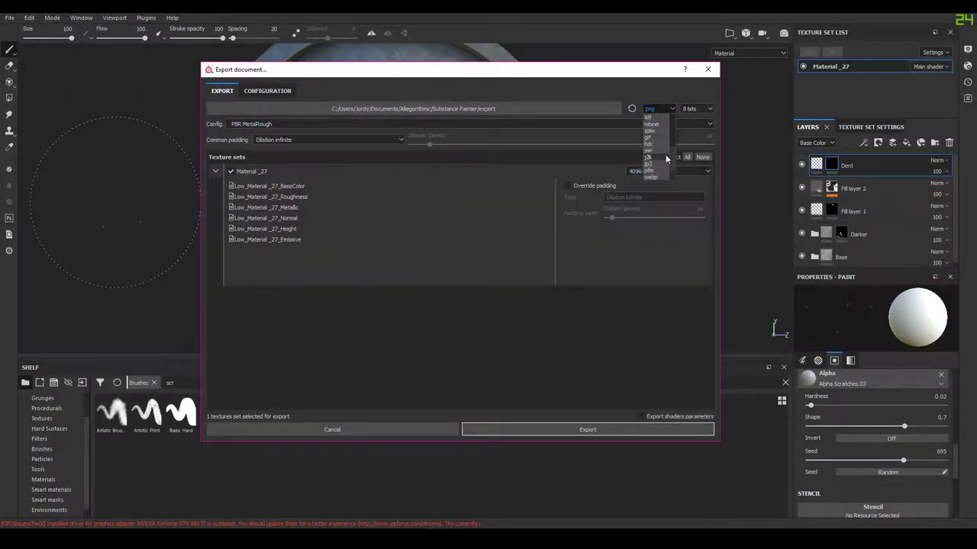
Choose the destination folder for exporting the Material_27 textures with the PBR MetalRough configuration at 4096
left_click(467, 110)
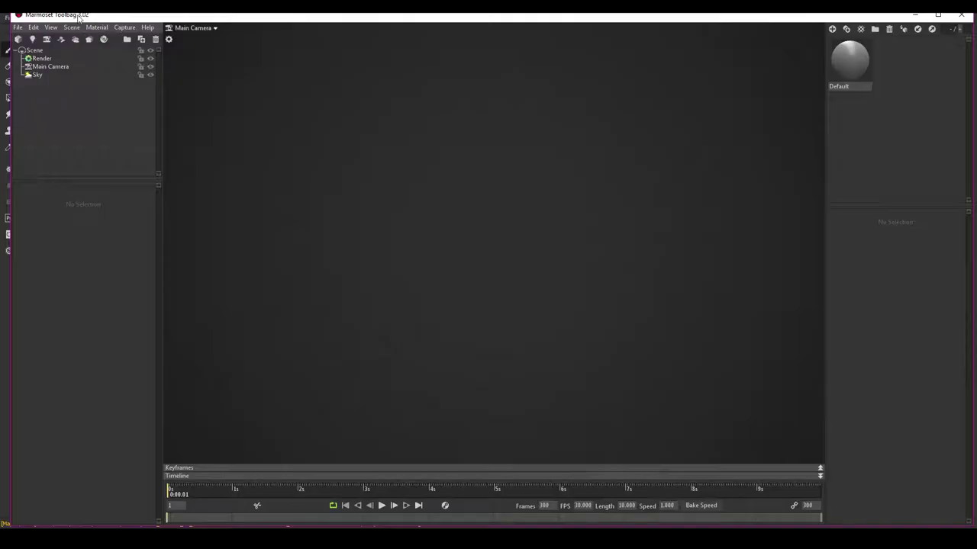
Switch to Marmoset Toolbag, maximize its window and import the Low medal model
double_click(78, 16)
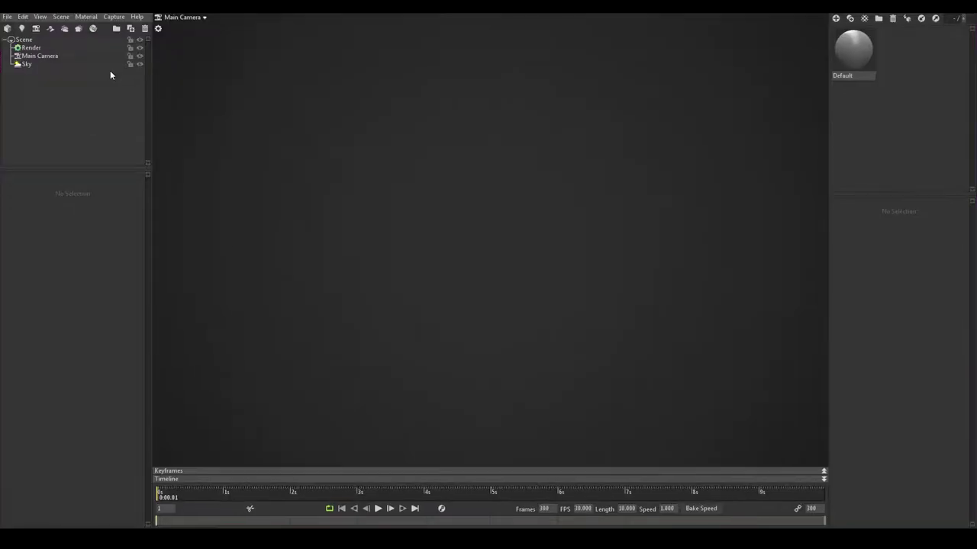
left_click_drag(472, 295, 472, 296)
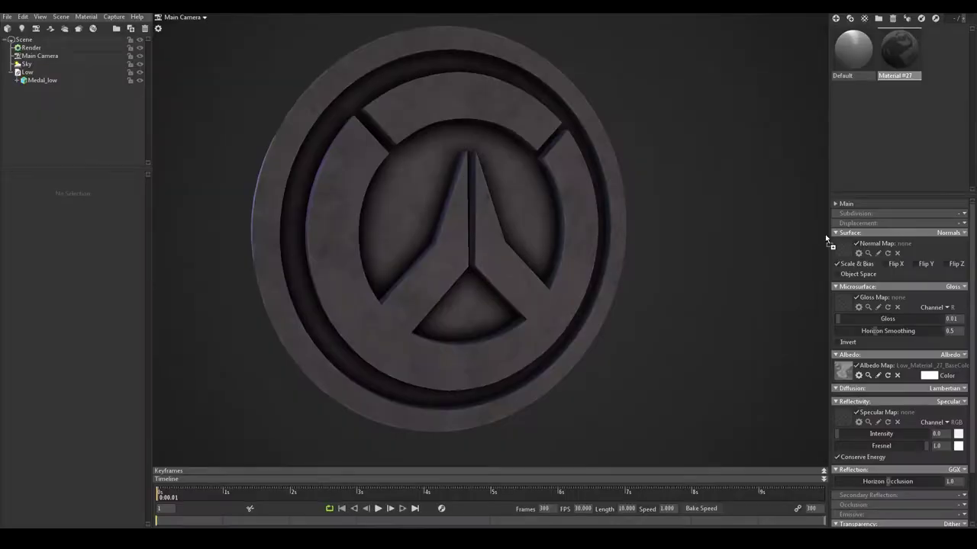
Assign the exported normal, roughness, metalness and emissive maps to the medal material and give the emission a yellow-orange color
scroll(370, 223, "up", 3)
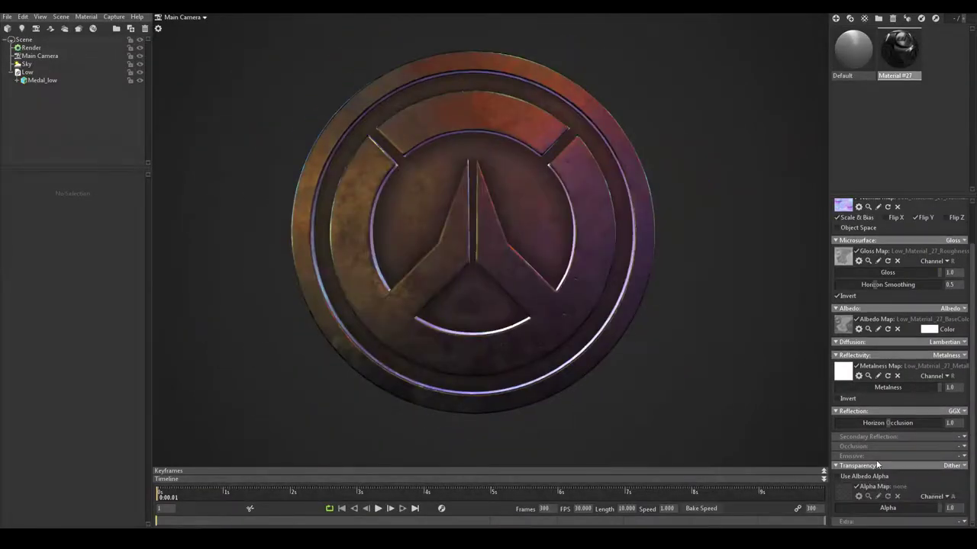
left_click(933, 478)
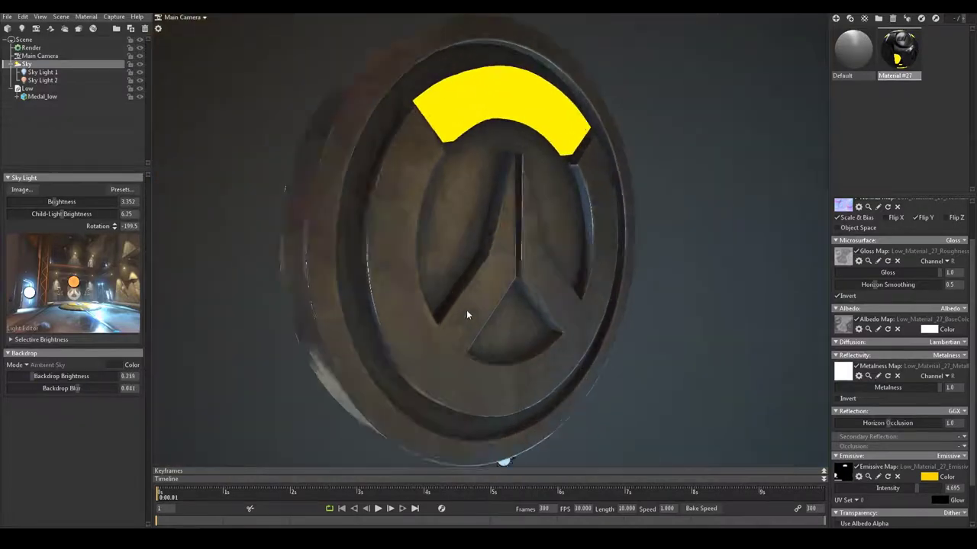
Examine the medal's sky lighting, ambient occlusion and emissive section from several angles
left_click_drag(467, 315, 412, 259)
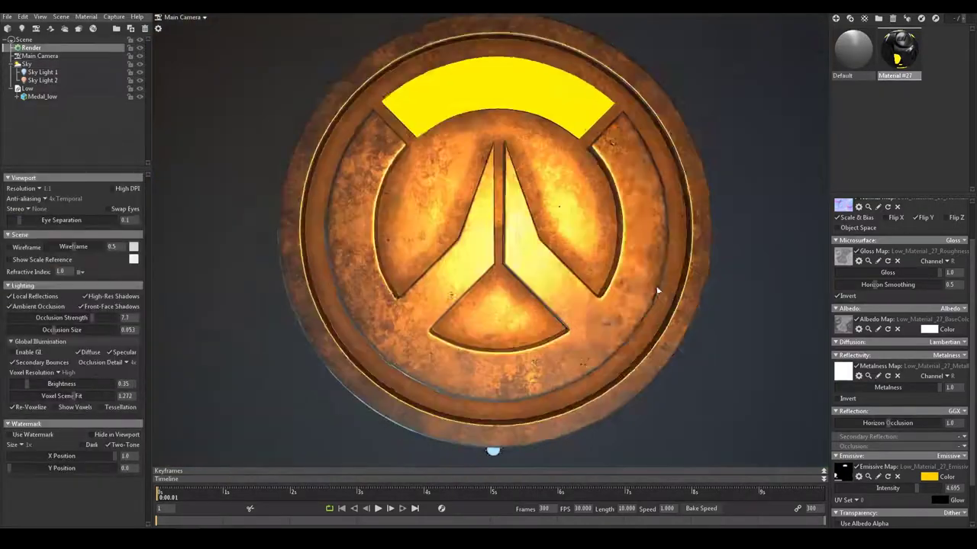
left_click_drag(653, 286, 525, 292)
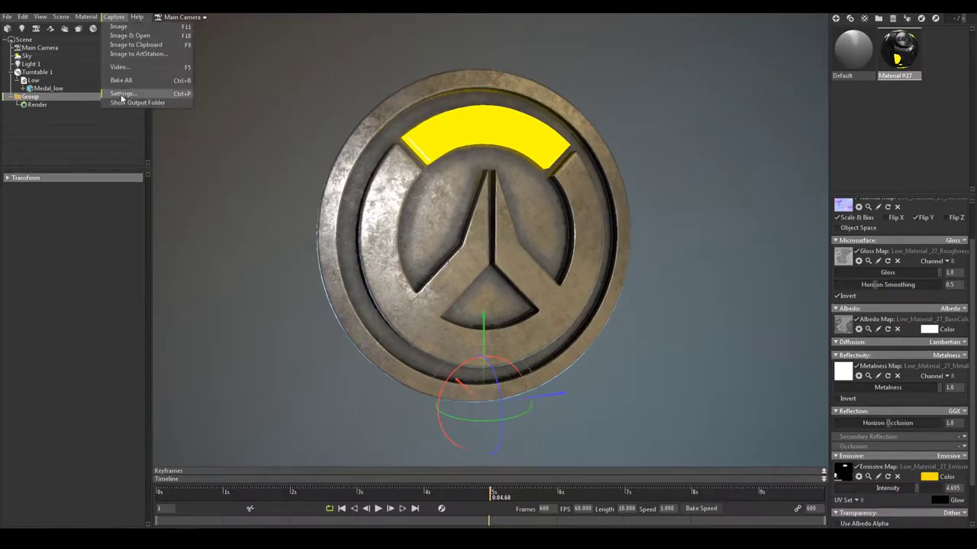
left_click(132, 36)
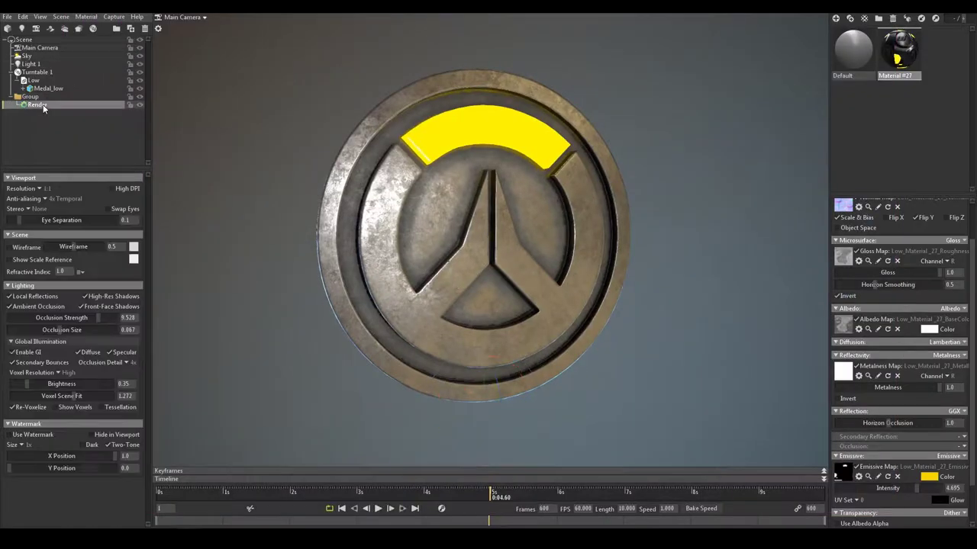
Set the main camera's flare values to 0, bloom brightness to 0.351, exposure to 1.095 and saturation to 1.083
left_click(39, 55)
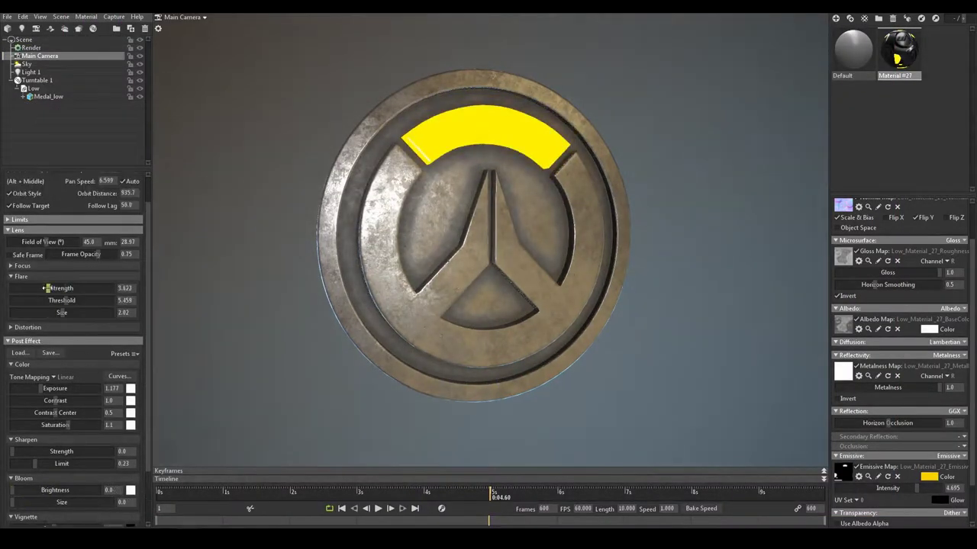
scroll(19, 269, "down", 3)
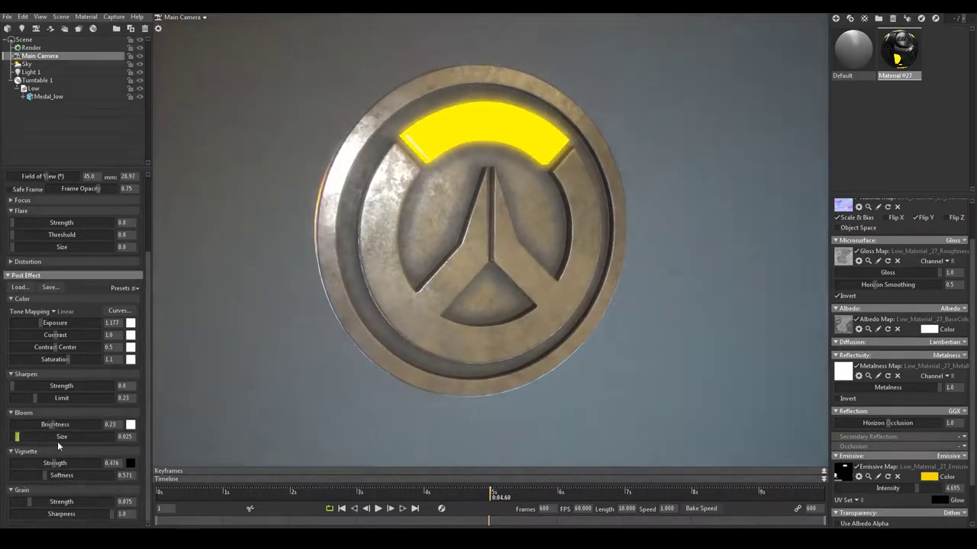
left_click_drag(45, 424, 51, 424)
left_click_drag(47, 323, 71, 359)
Enable depth of field on the main camera and raise sharpen strength to 0.732 and bloom brightness to 0.464
left_click(22, 199)
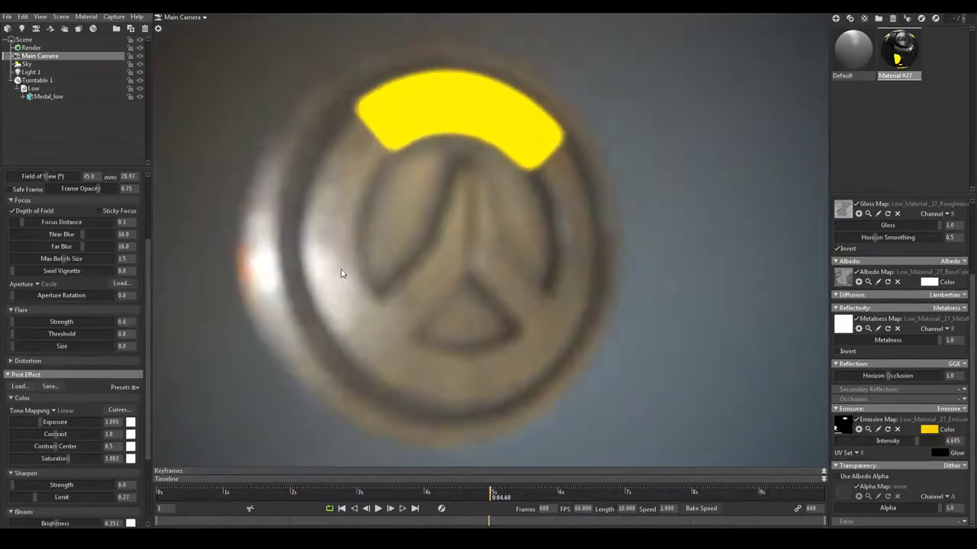
scroll(68, 343, "down", 5)
left_click_drag(31, 385, 56, 385)
left_click_drag(46, 424, 53, 437)
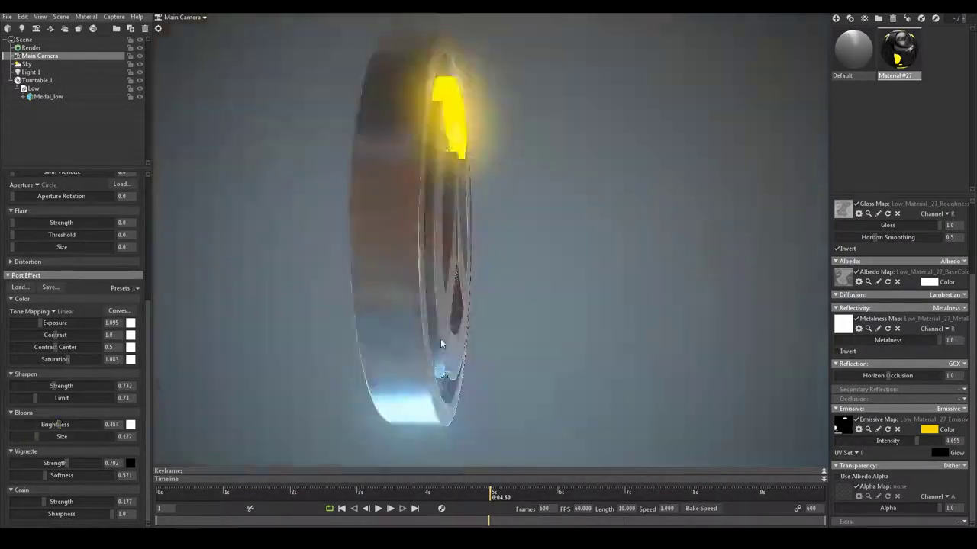